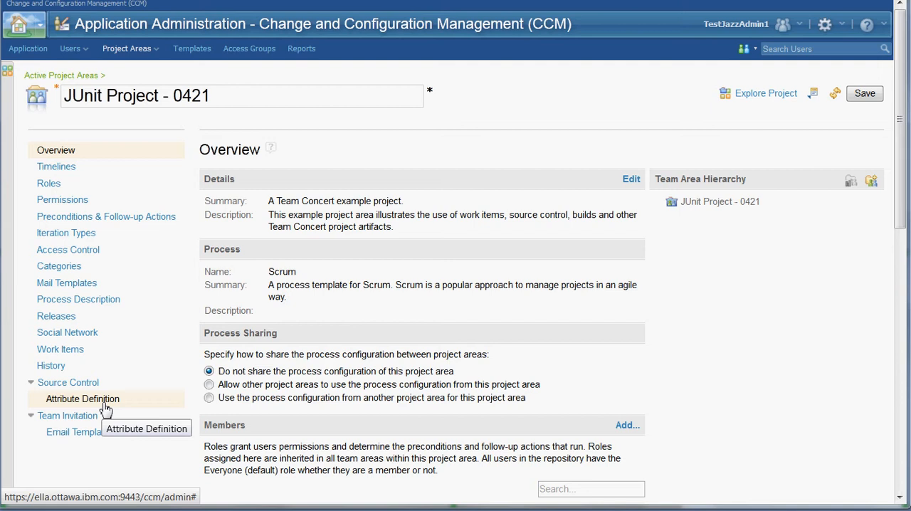
# Step: Show the Attribute Definition page under Source Control for the project area
pyautogui.click(82, 398)
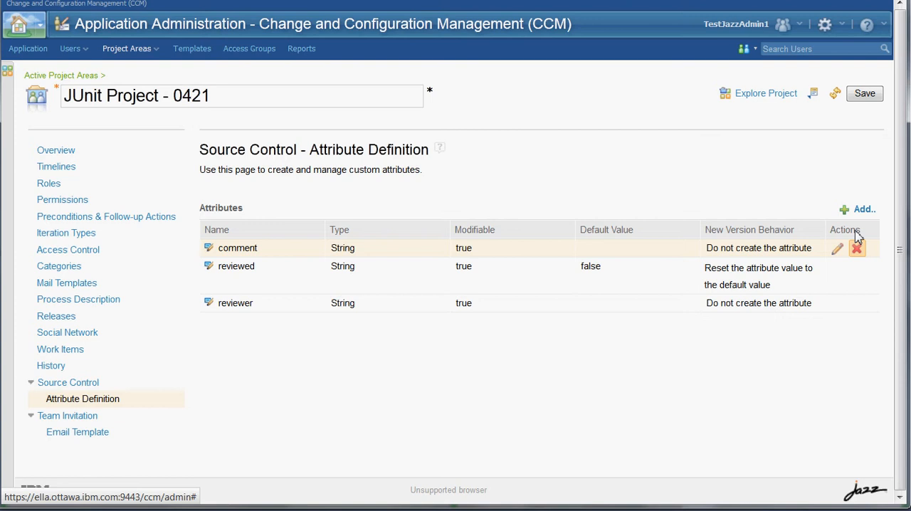
# Step: Start a new attribute and fill in name review_comment with default value Need review
pyautogui.click(857, 212)
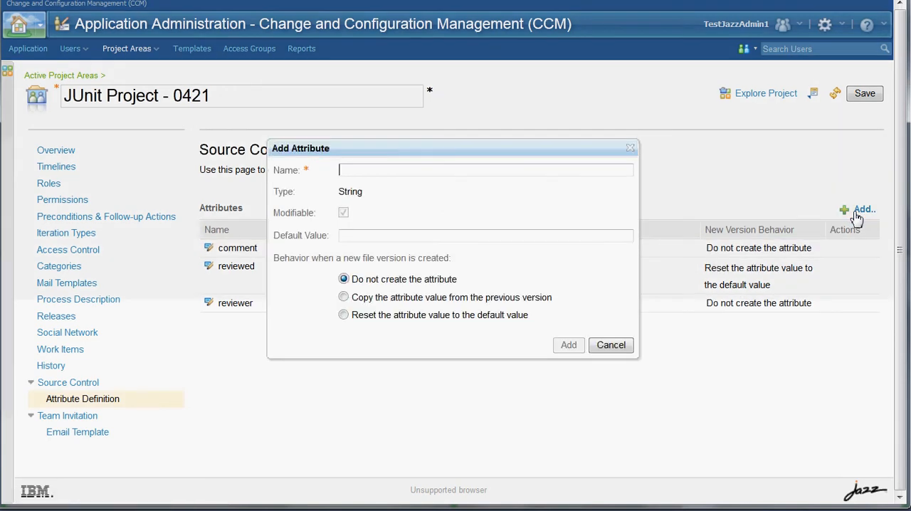
pyautogui.click(422, 170)
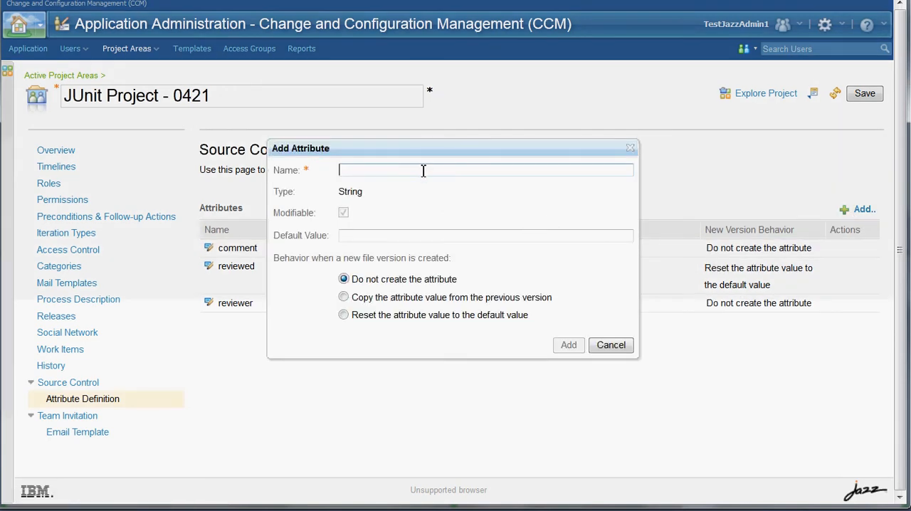
pyautogui.write('revi')
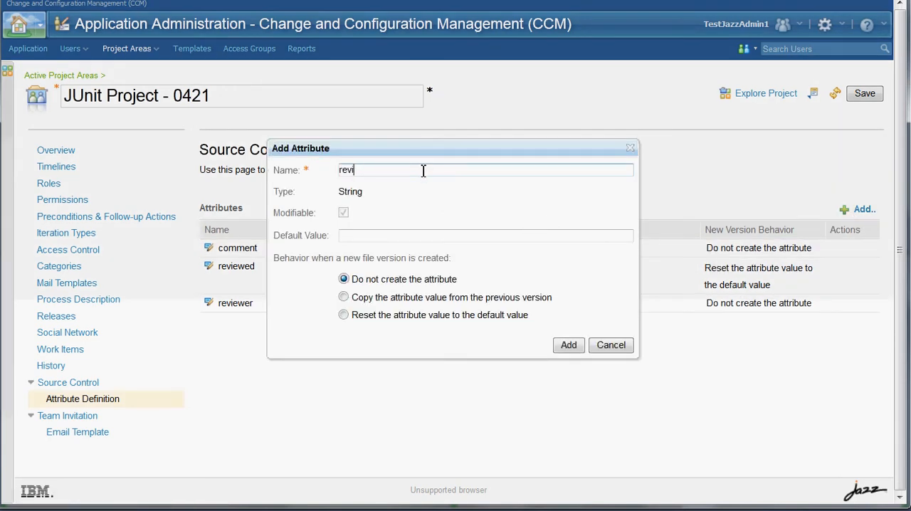
pyautogui.write('ew_')
pyautogui.write('comment')
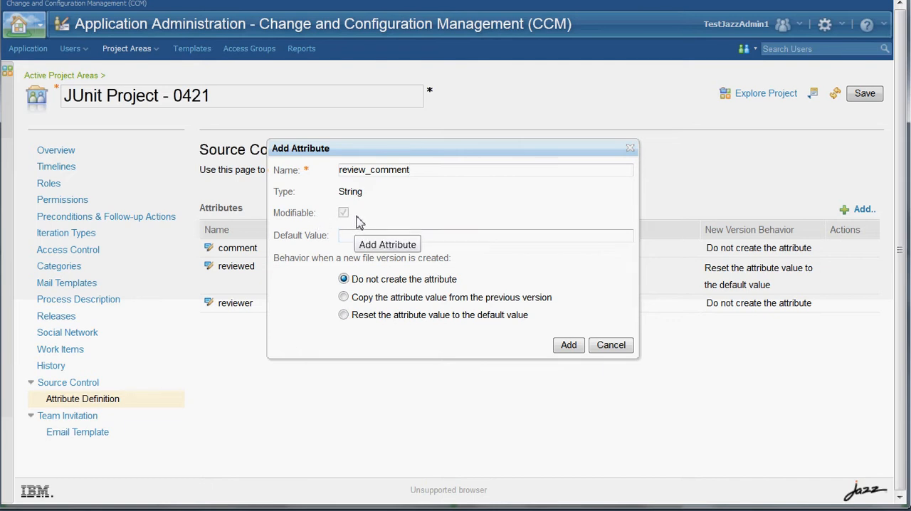
pyautogui.click(376, 235)
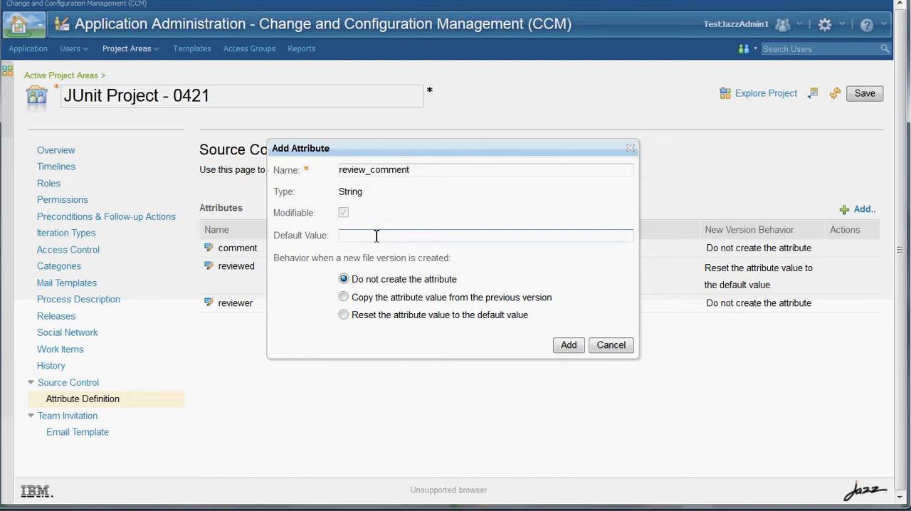
pyautogui.write('Need ')
pyautogui.write('r')
pyautogui.write('eview')
pyautogui.click(486, 265)
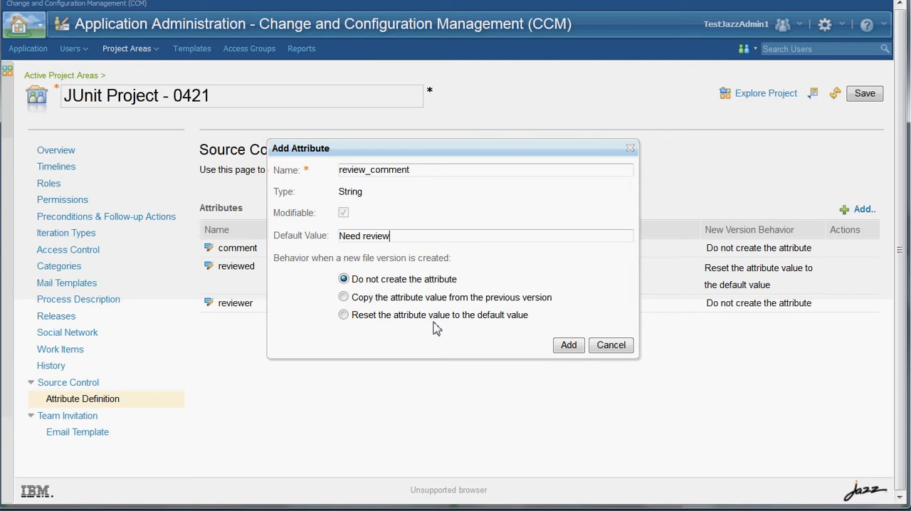
pyautogui.click(393, 235)
# Step: Add the review_comment attribute and save the JUnit Project - 0421 project area
pyautogui.click(568, 345)
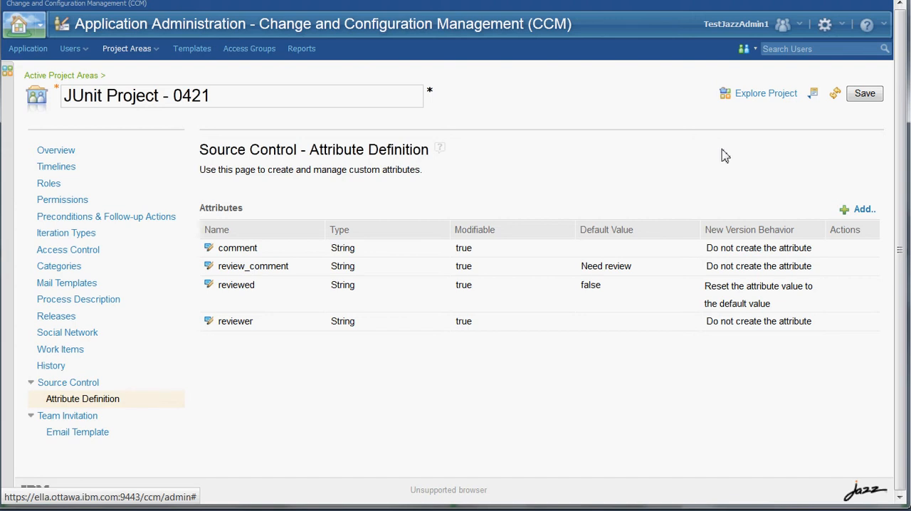
pyautogui.click(864, 93)
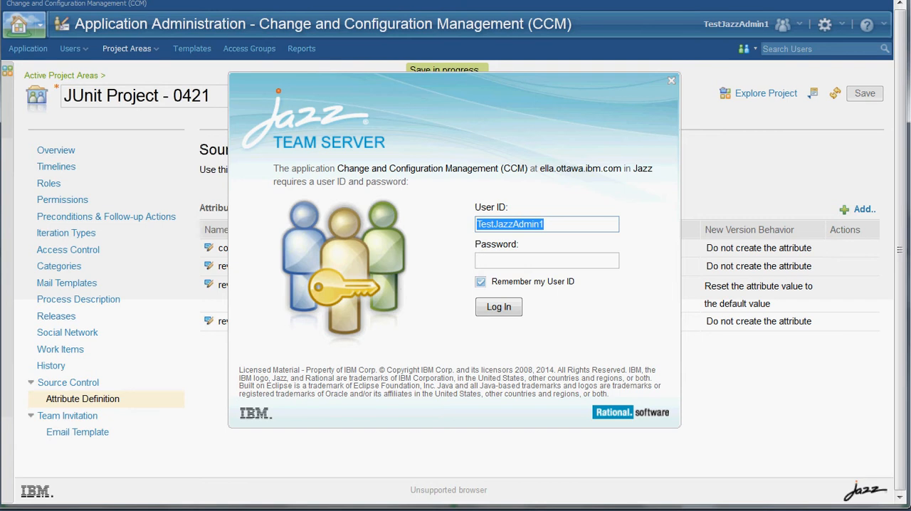
pyautogui.click(484, 262)
# Step: Log in with the password so the save completes, declining to remember it
pyautogui.click(529, 263)
pyautogui.write('••••••••••••')
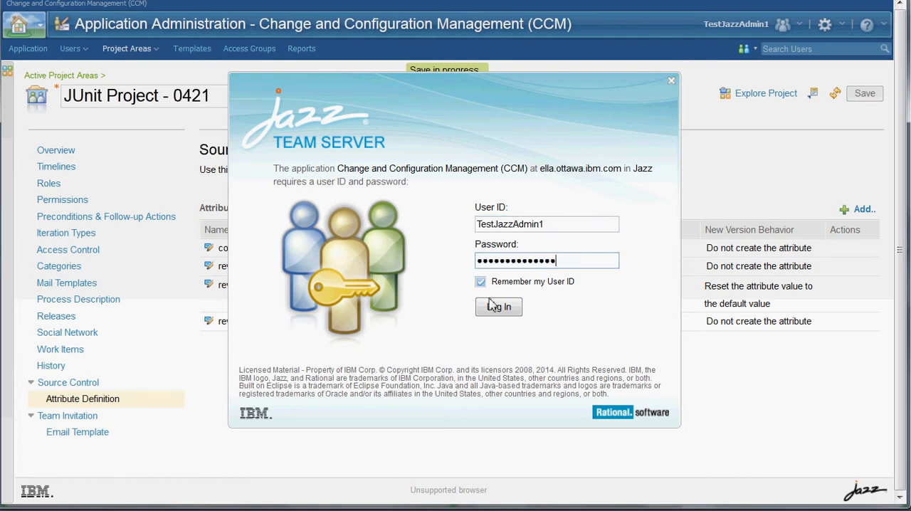
pyautogui.click(499, 306)
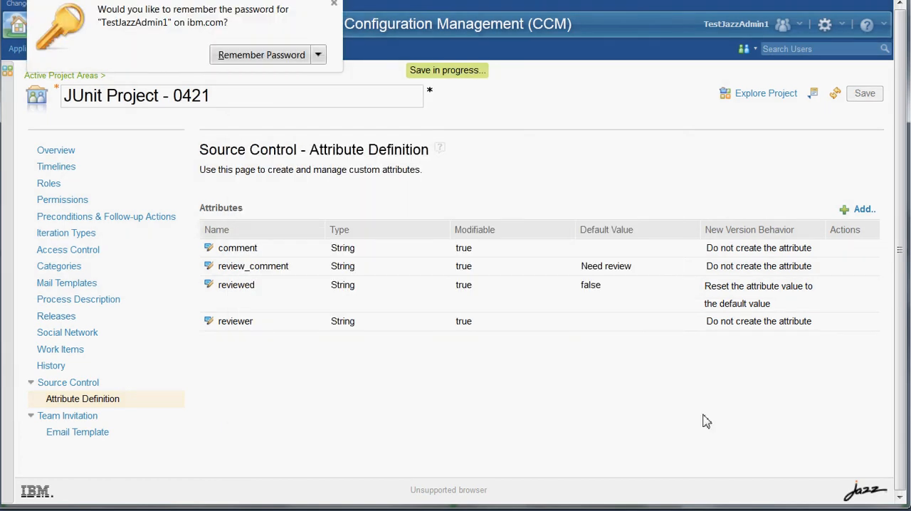
pyautogui.click(336, 7)
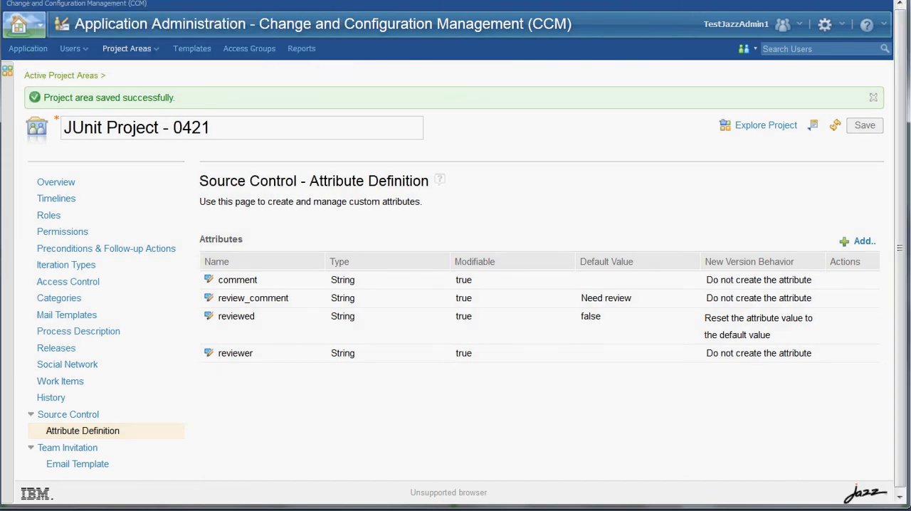
# Step: Switch to the Command Prompt sitting in the workspace_demo folder
pyautogui.hotkey('alt', 'Tab')
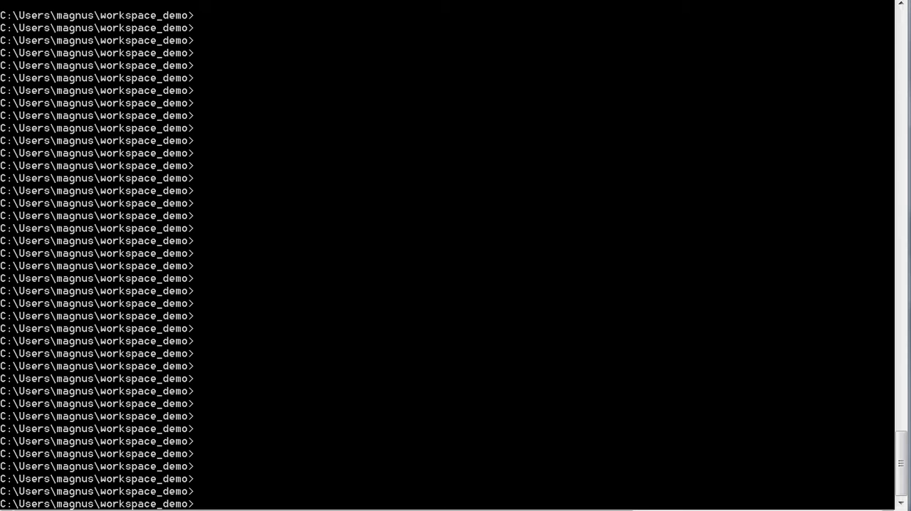
# Step: Run lscm show custom-attribute on all files in the JUnit examples folder
pyautogui.press('Up')
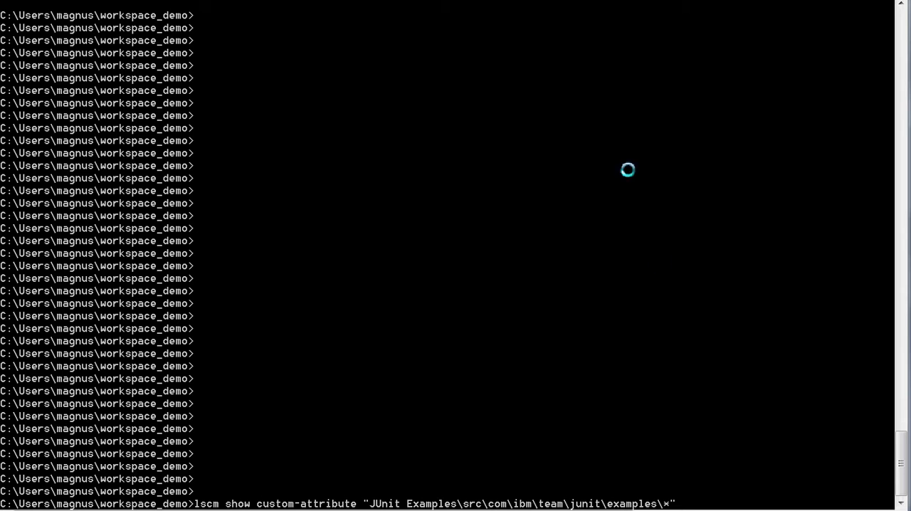
pyautogui.press('Return')
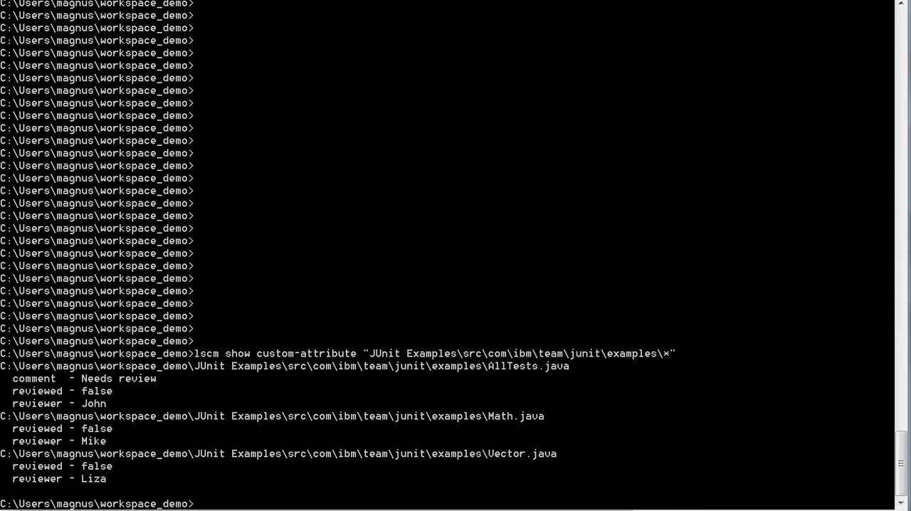
pyautogui.write('lscm set custom-attribute reviewed true "JUnit Examples\\src\\com\\ibm\\team\\junit\\examples\\AllTests.java"')
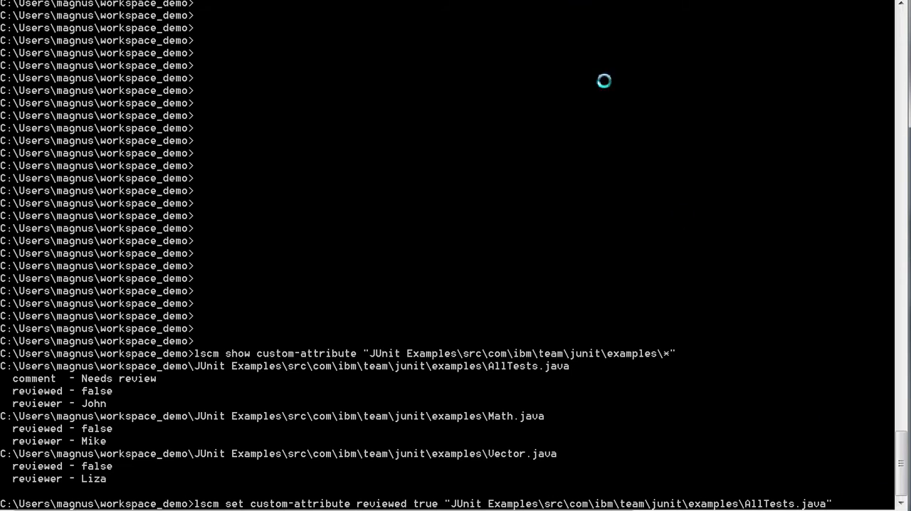
# Step: Set AllTests.java reviewed to true and its comment to "Reviewed 11-06-2015" via lscm set custom-attribute
pyautogui.press('Return')
pyautogui.write('lscm set custom-attribute comment "Reviewed 11-06-2015" "JUnit Examples\\src\\com\\ibm\\team\\junit\\examples\\AllTests')
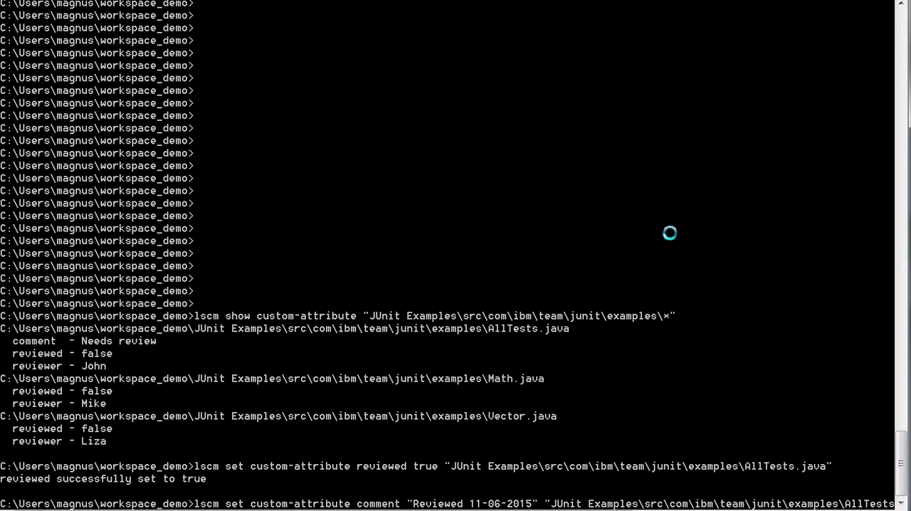
pyautogui.press('Return')
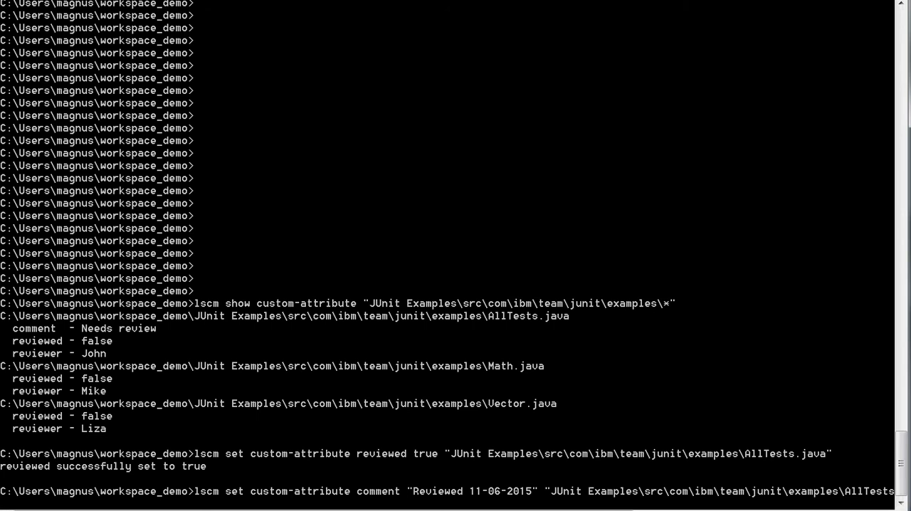
pyautogui.press('Up')
pyautogui.press('Up')
pyautogui.press('Up')
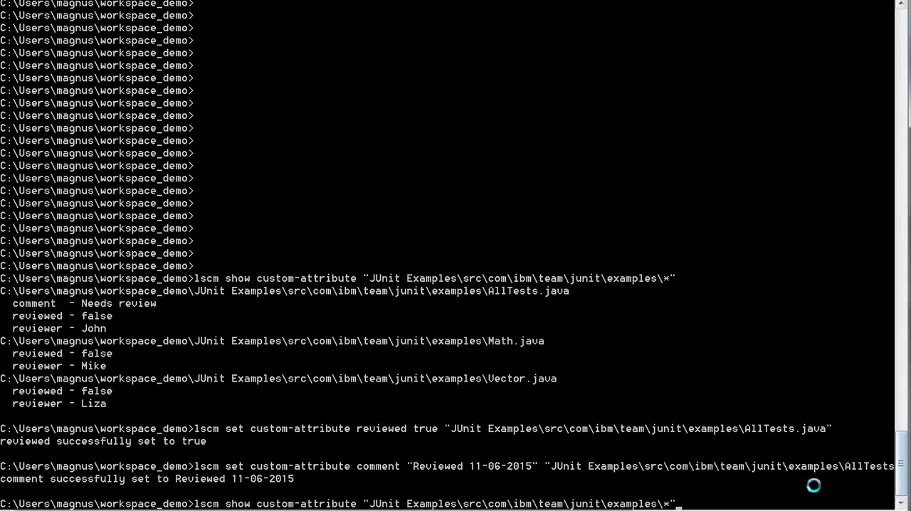
# Step: Rerun the examples folder attribute listing to confirm AllTests.java shows reviewed true
pyautogui.press('Return')
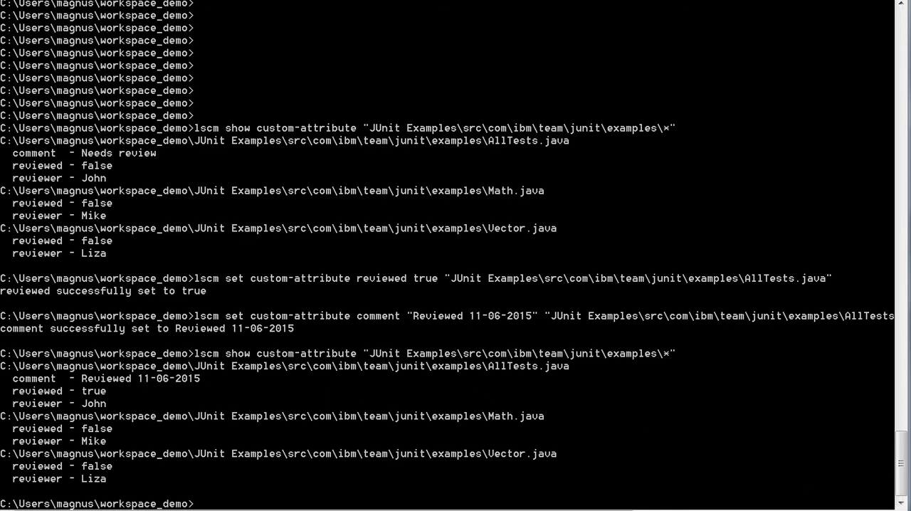
pyautogui.write('lscm get custom-attribute comment "JUnit Examples\\src\\com\\ibm\\team\\junit\\examples\\AllTests.java"')
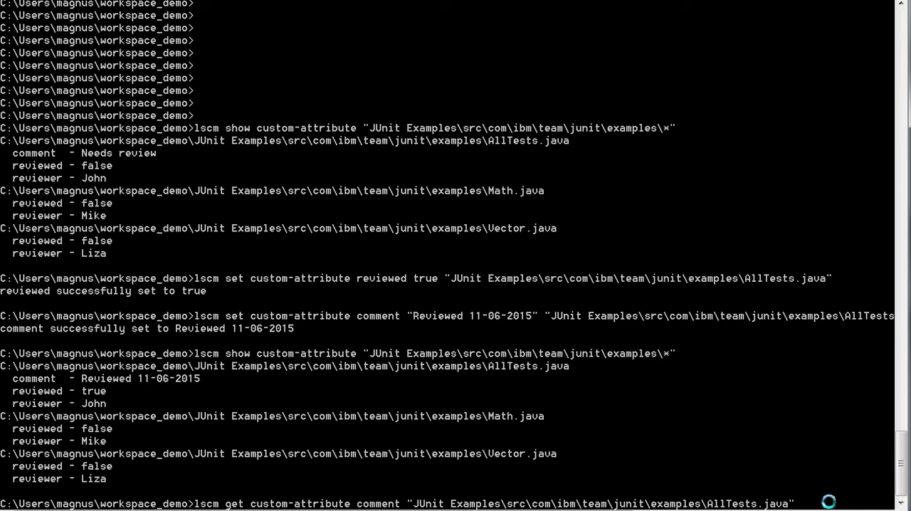
# Step: Run lscm get custom-attribute comment on AllTests.java, returning Reviewed 11-06-2015
pyautogui.press('Return')
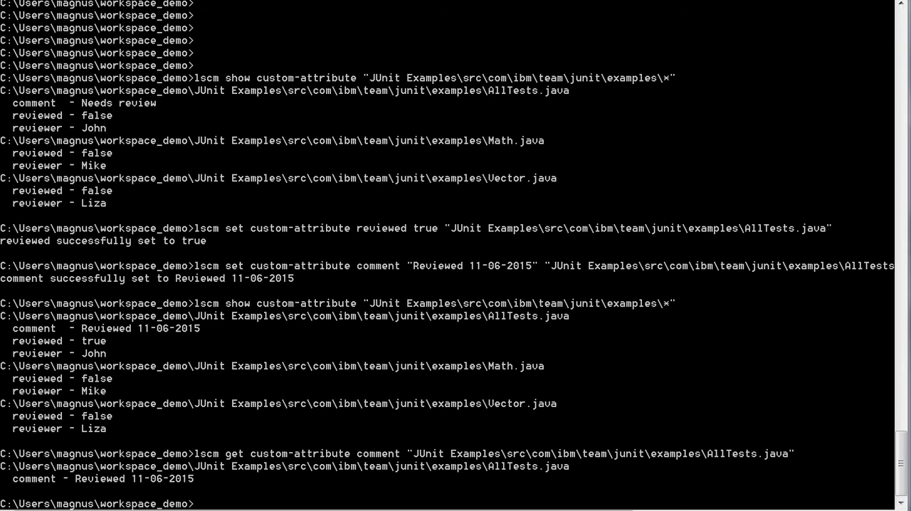
pyautogui.write('lscm query "in_baseline(_8AR6YE2nEeSwlYdnQt2Sww) and reviewed = false"')
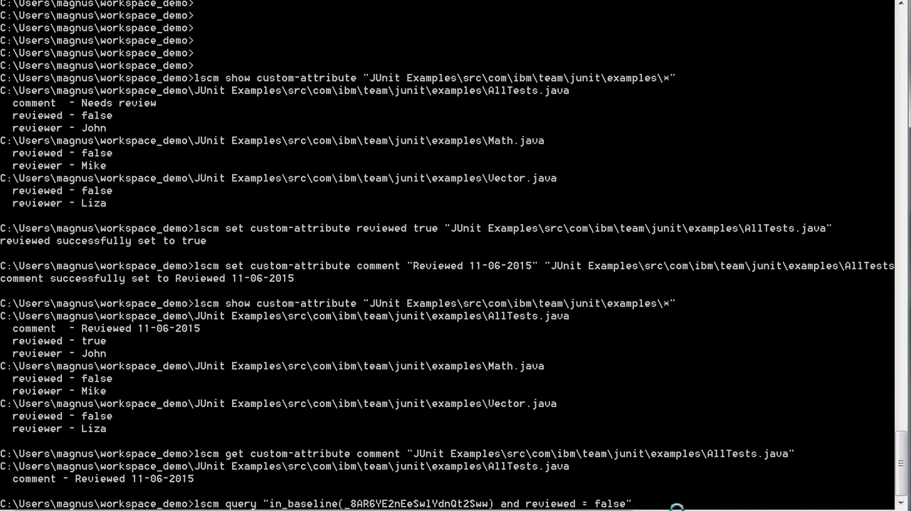
# Step: Run an lscm query for baseline files with reviewed = false, returning Math.java and Vector.java
pyautogui.press('Return')
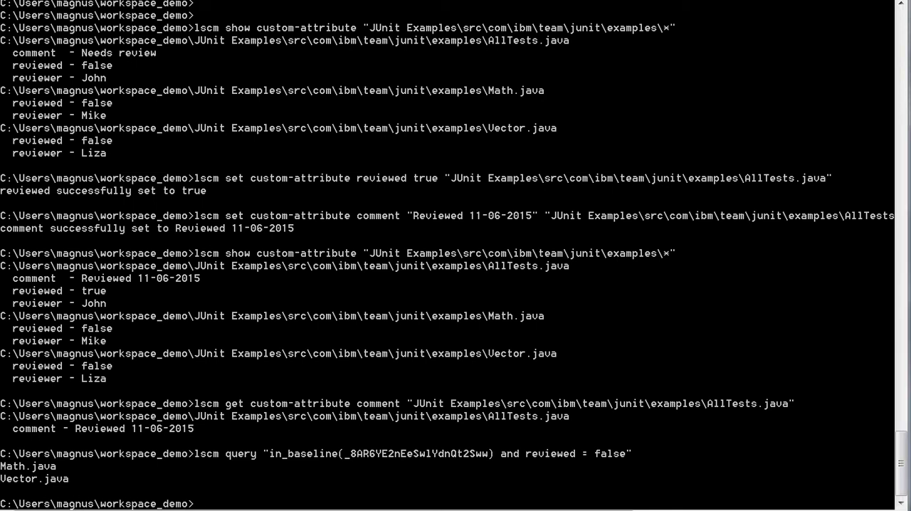
pyautogui.write('lscm query "in_baseline(_8AR6YE2nEeSwlYdnQt2Sww) and reviewed = false and reviewer = Liza"')
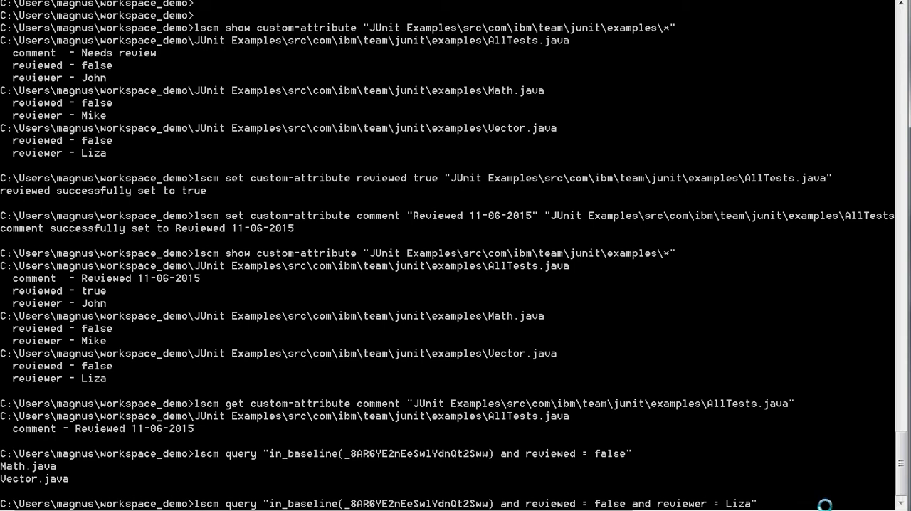
pyautogui.write('-i')
# Step: Run the reviewed = false query filtered to reviewer Liza with -i, returning Vector.java [6]
pyautogui.press('Return')
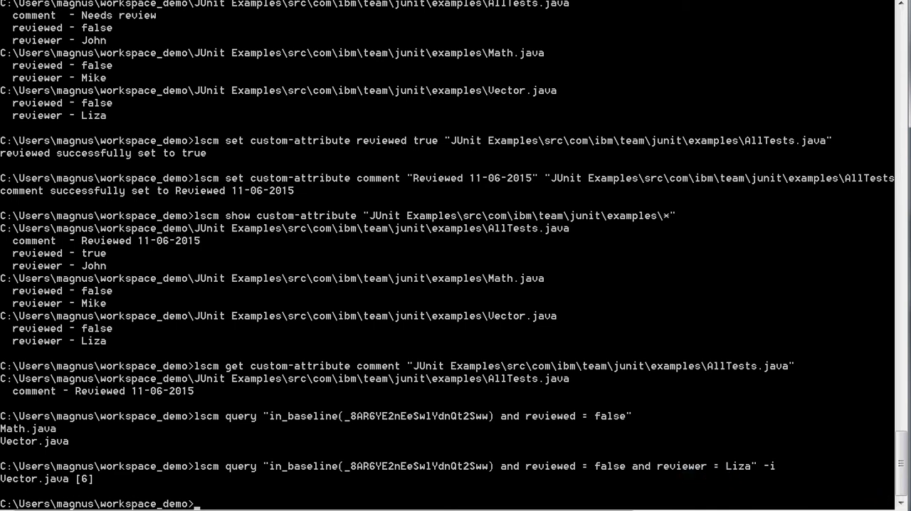
pyautogui.write('lscm query "in_baseline(_8AR6YE2nEeSwlYdnQt2Sww) and (reviewer = Mike or reviewer = John)"')
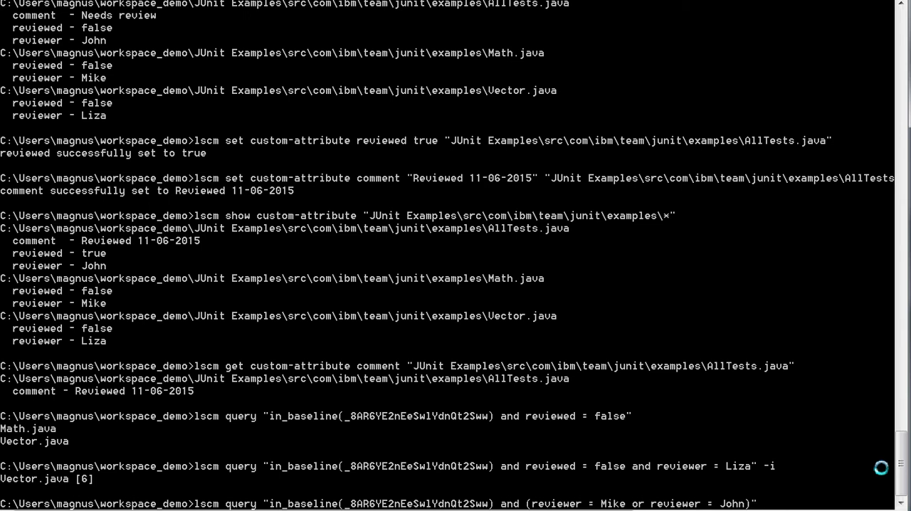
pyautogui.write('-')
pyautogui.write('i')
# Step: Run the baseline query for reviewer Mike or John, returning Math.java [4] and AllTests.java [2]
pyautogui.press('Return')
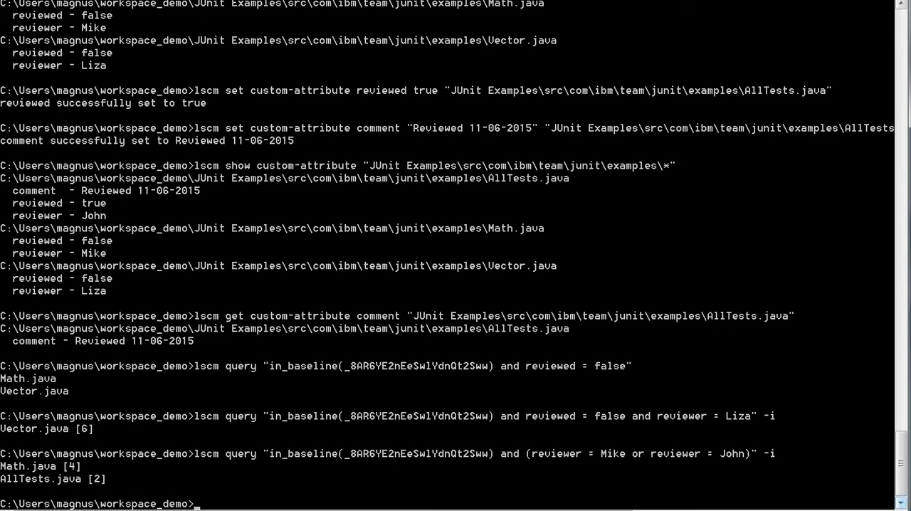
pyautogui.write('lscm query "in_baseline(_8AR6YE2nEeSwlYdnQt2Sww) and has_attr(comment)"')
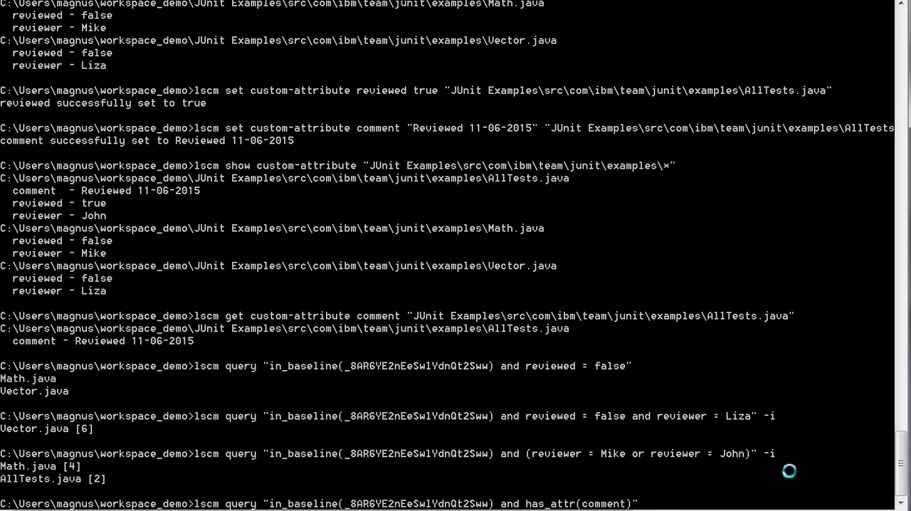
# Step: Run the in_baseline ... and has_attr(comment) query to find files carrying a comment attribute
pyautogui.press('Return')
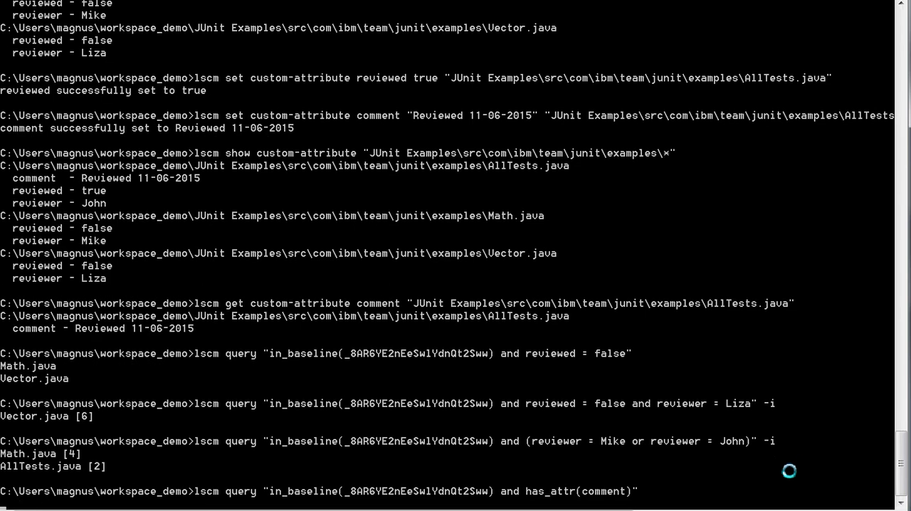